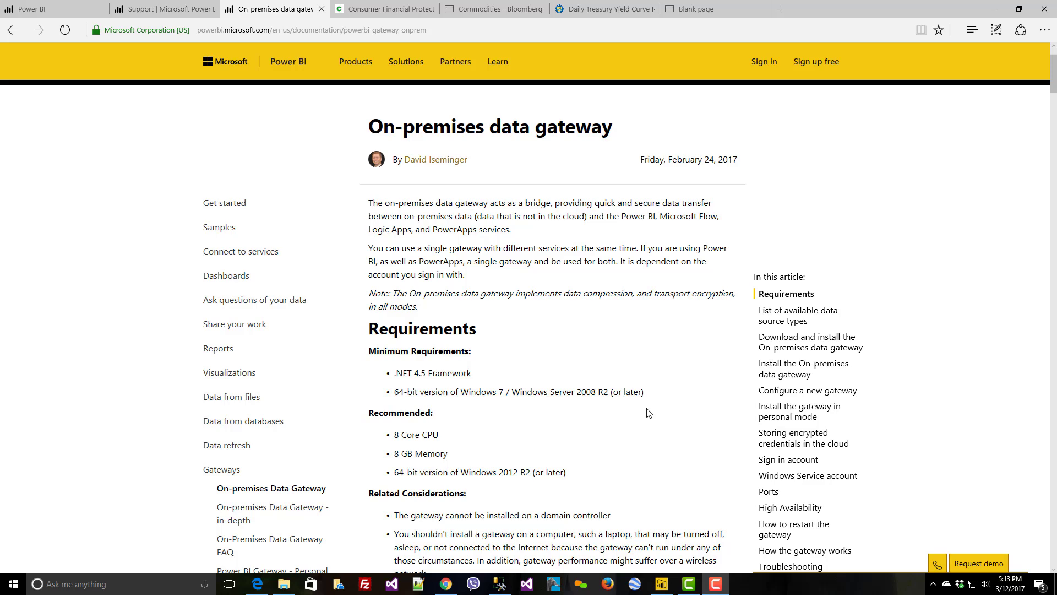
Return to the complaint report in Power BI Desktop and select the ESRI complaint map on the Home tab.
{"action": "left_click", "coordinate": [661, 582]}
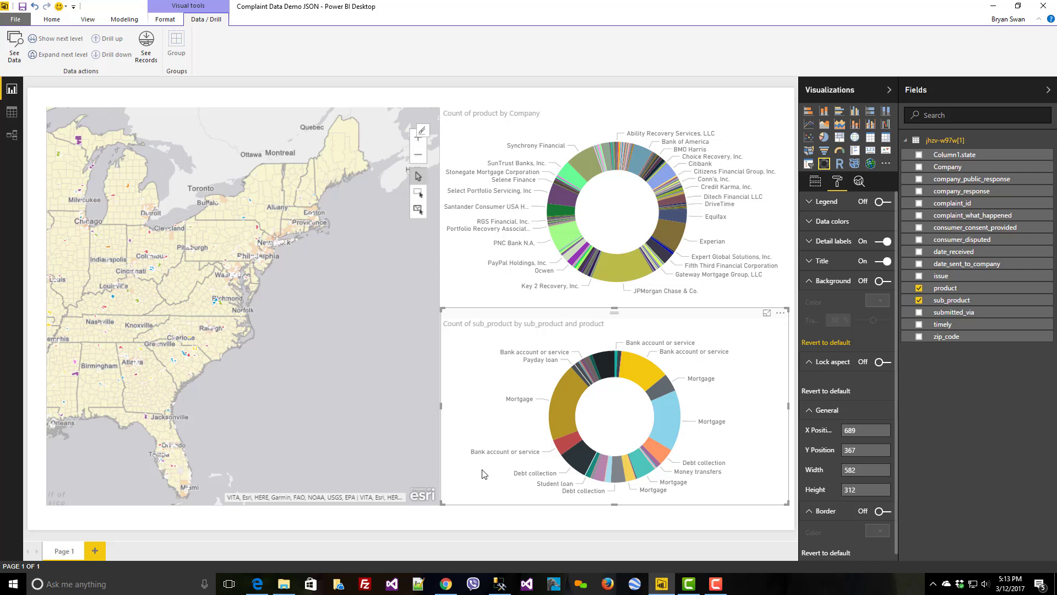
{"action": "left_click", "coordinate": [54, 22]}
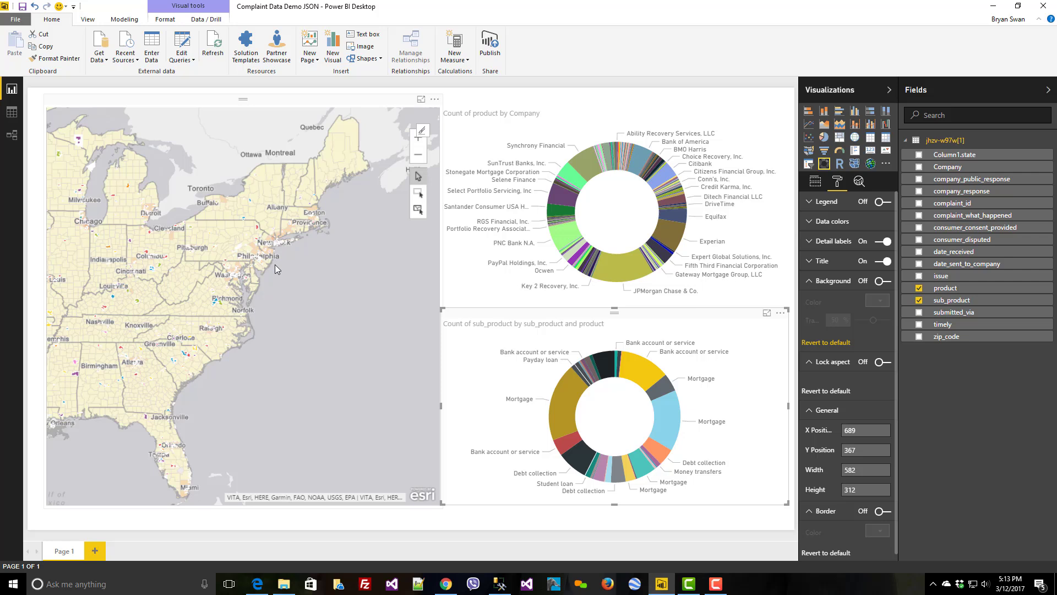
{"action": "left_click", "coordinate": [280, 322]}
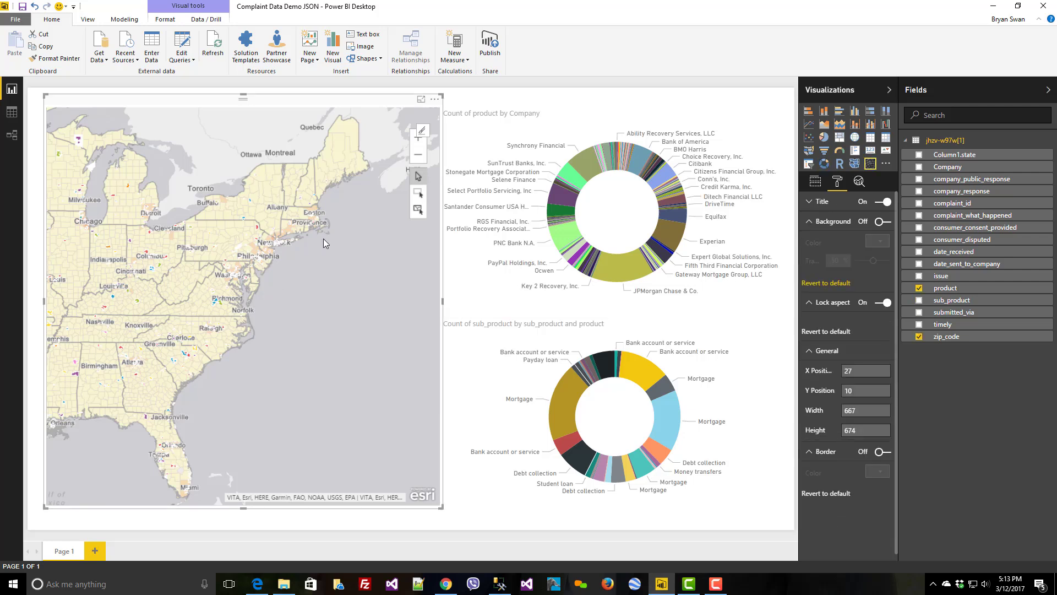
Show the ESRI map in focus mode with its demographic reference layers and 2016 USA Population Density applied.
{"action": "left_click", "coordinate": [423, 132]}
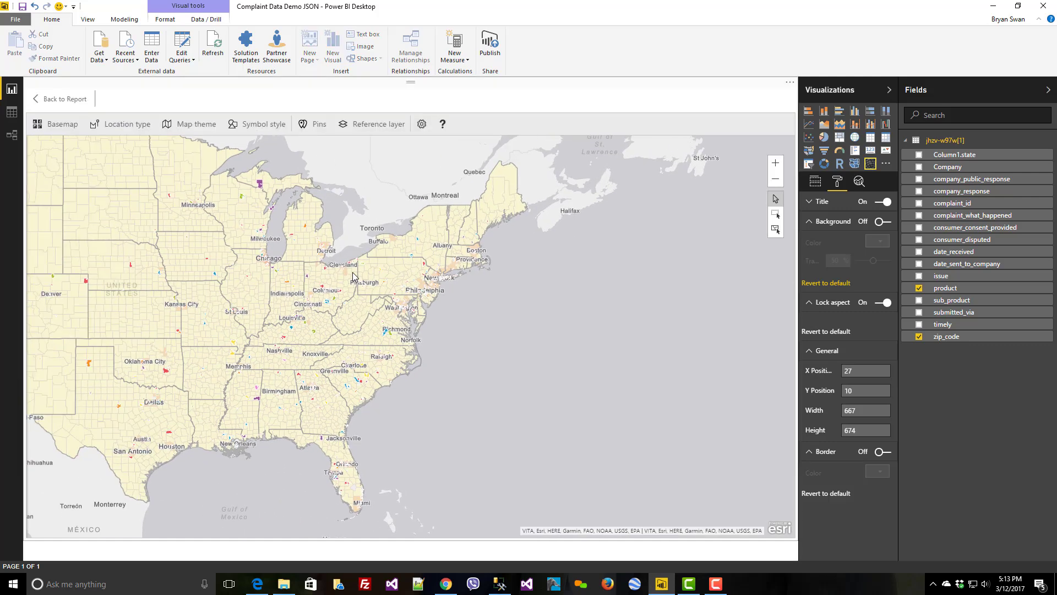
{"action": "left_click", "coordinate": [362, 124]}
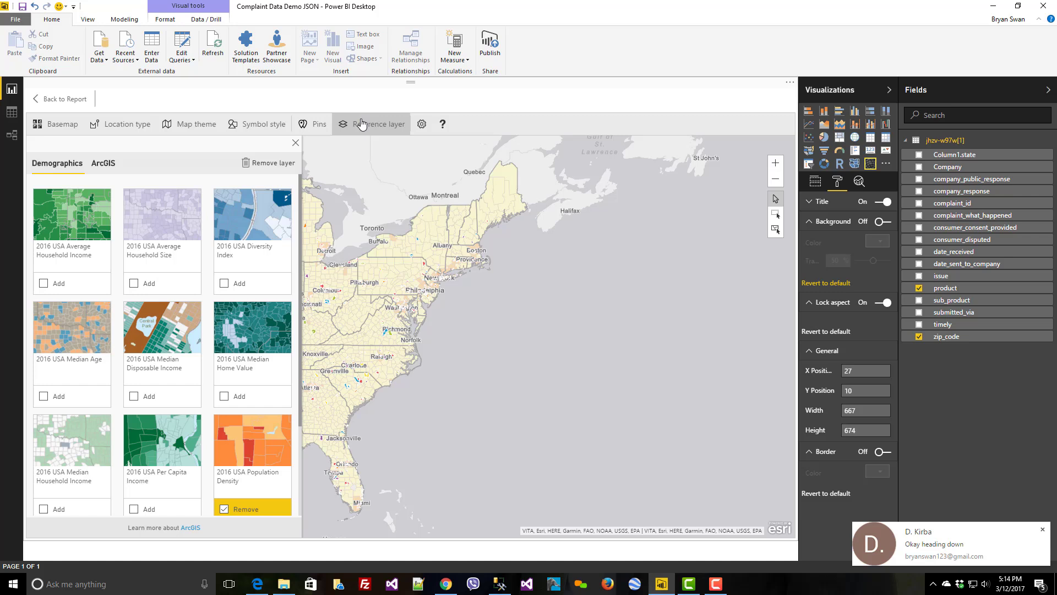
{"action": "left_click", "coordinate": [1042, 530]}
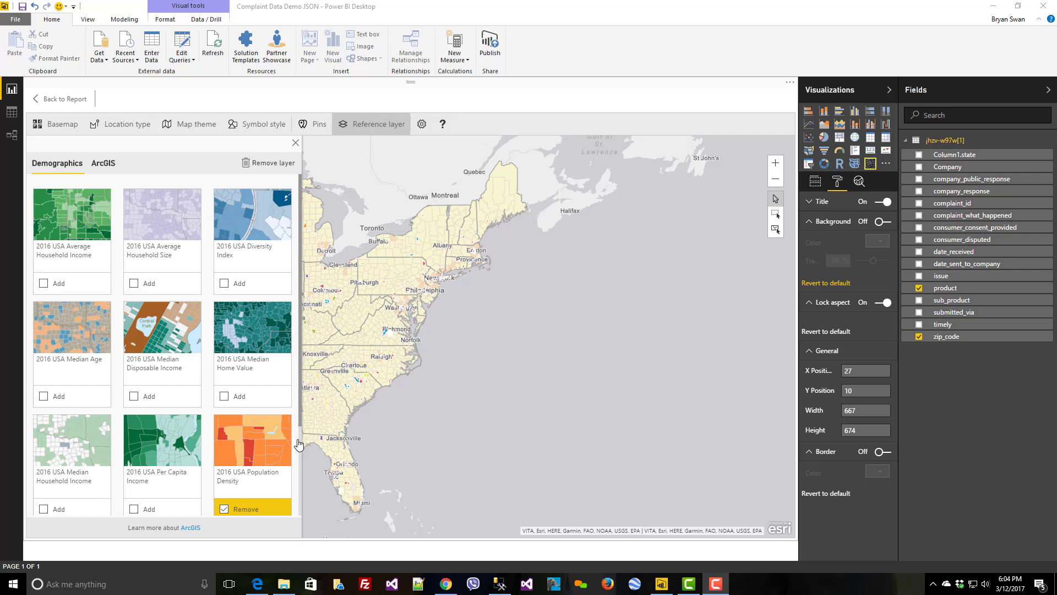
{"action": "left_click", "coordinate": [101, 58]}
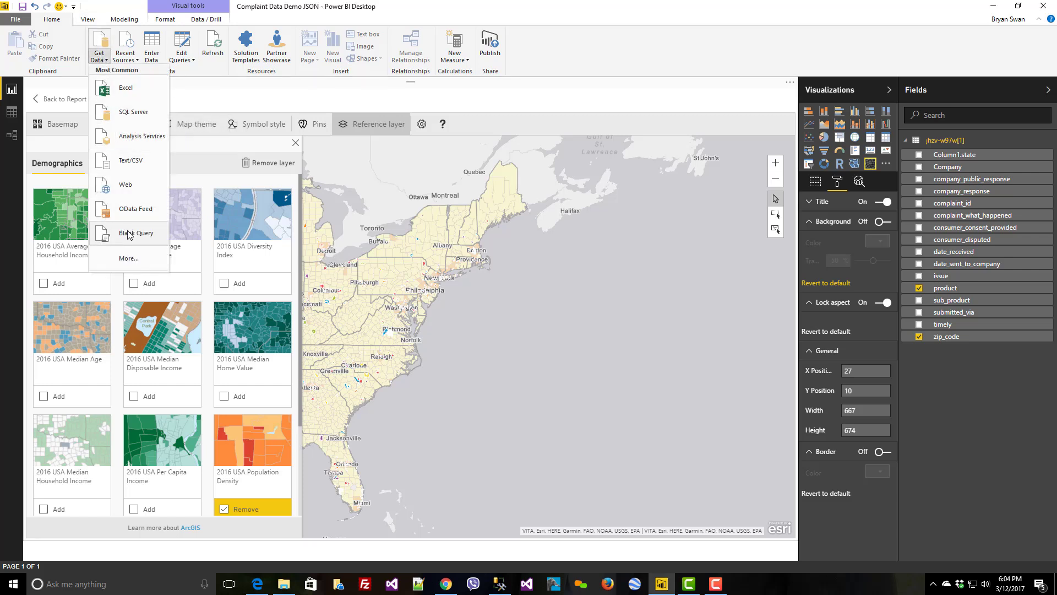
{"action": "left_click", "coordinate": [132, 258]}
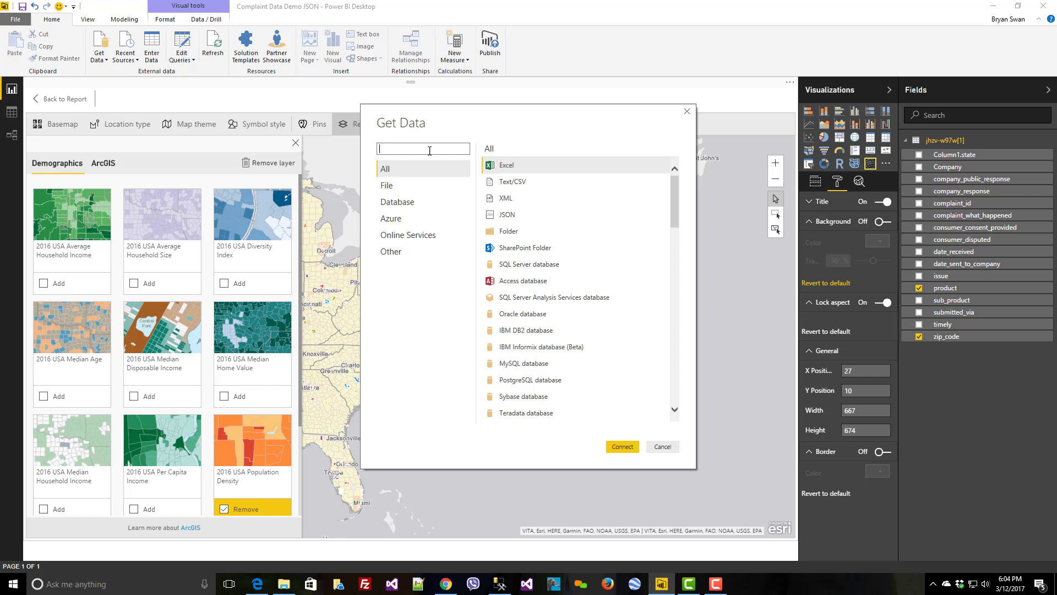
{"action": "type", "text": "json"}
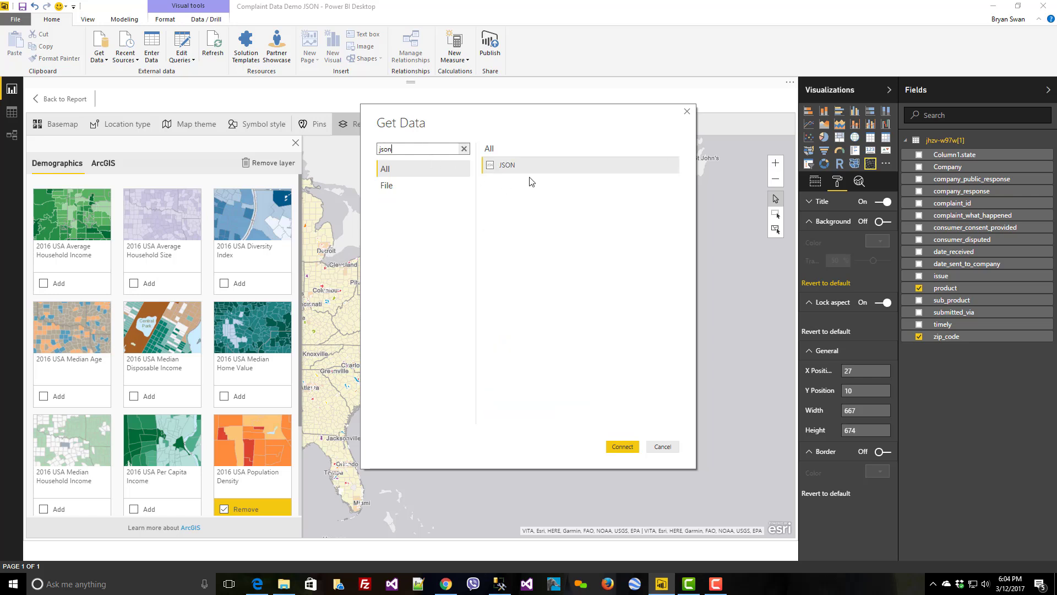
{"action": "double_click", "coordinate": [521, 167]}
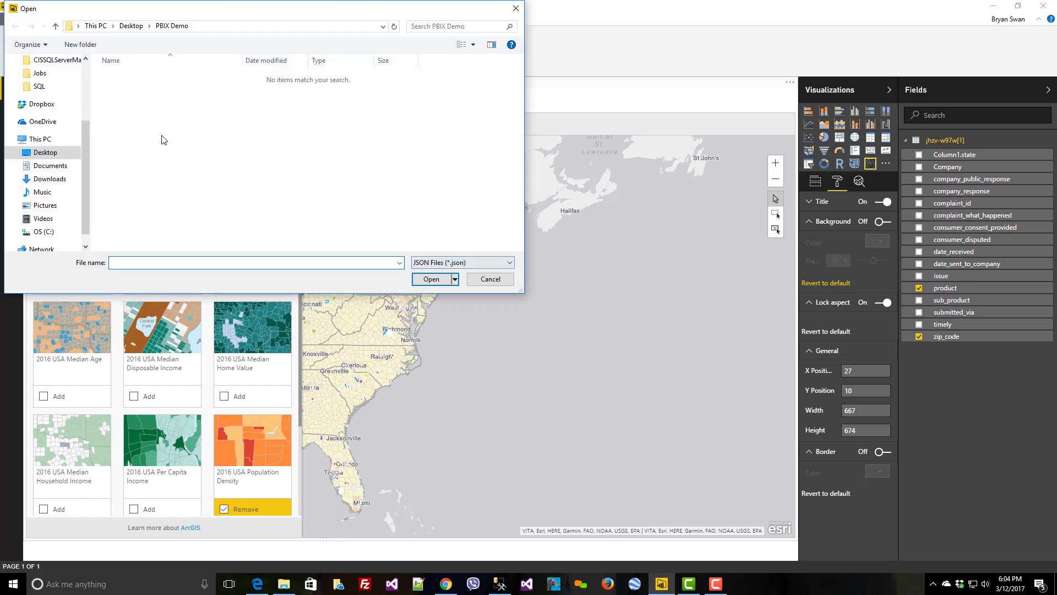
{"action": "left_click", "coordinate": [484, 282]}
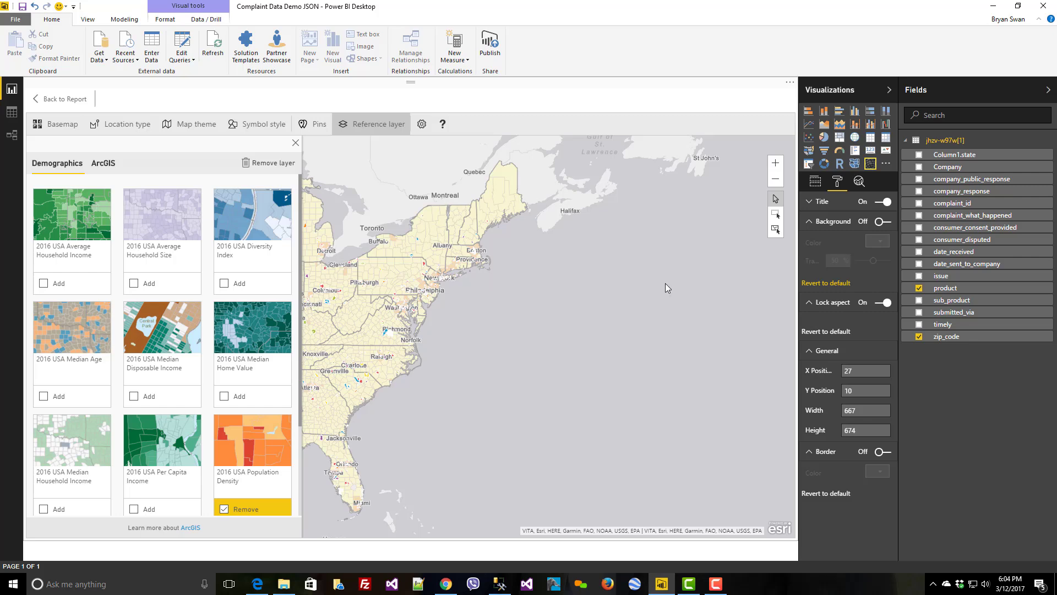
Edit the jhzv-w97w[1] table's query and scroll the preview grid right to zip_code.
{"action": "right_click", "coordinate": [947, 141]}
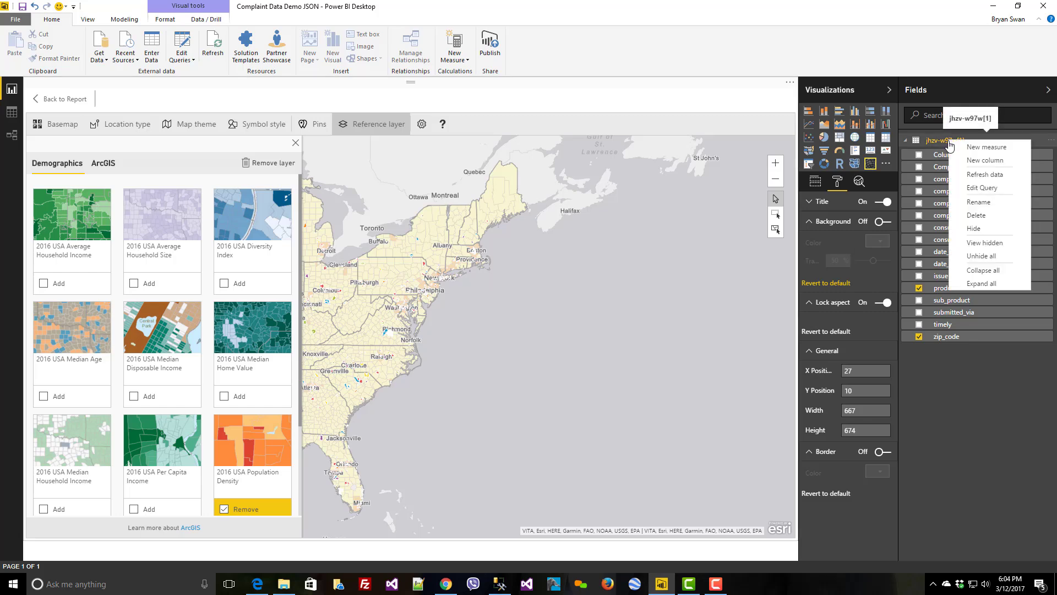
{"action": "left_click", "coordinate": [975, 187]}
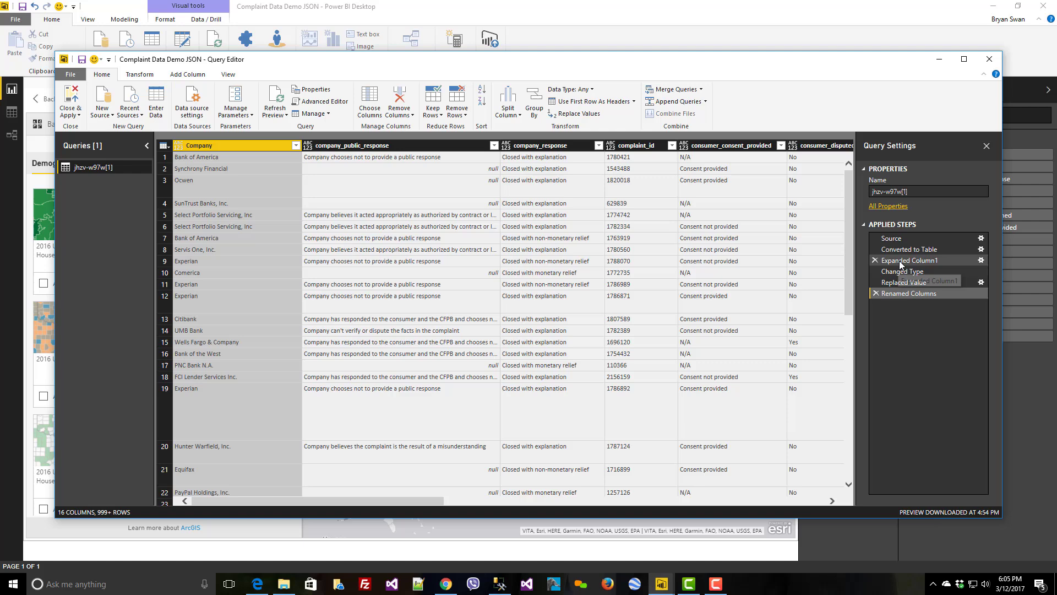
{"action": "left_click_drag", "start_coordinate": [420, 499], "coordinate": [805, 524]}
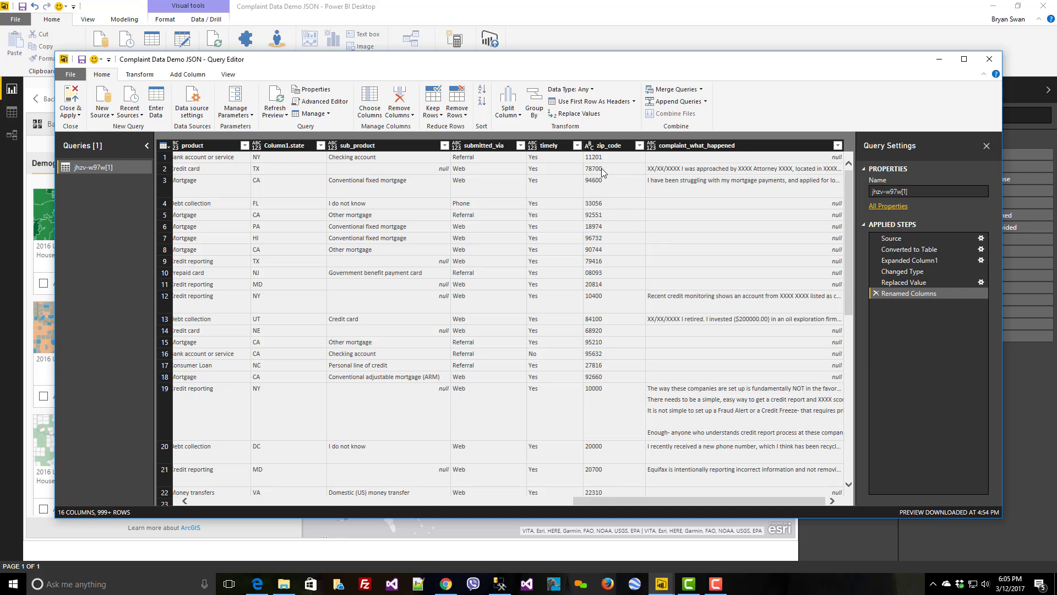
Start a Replace Values on the zip_code column, then cancel it without changes.
{"action": "left_click", "coordinate": [589, 147]}
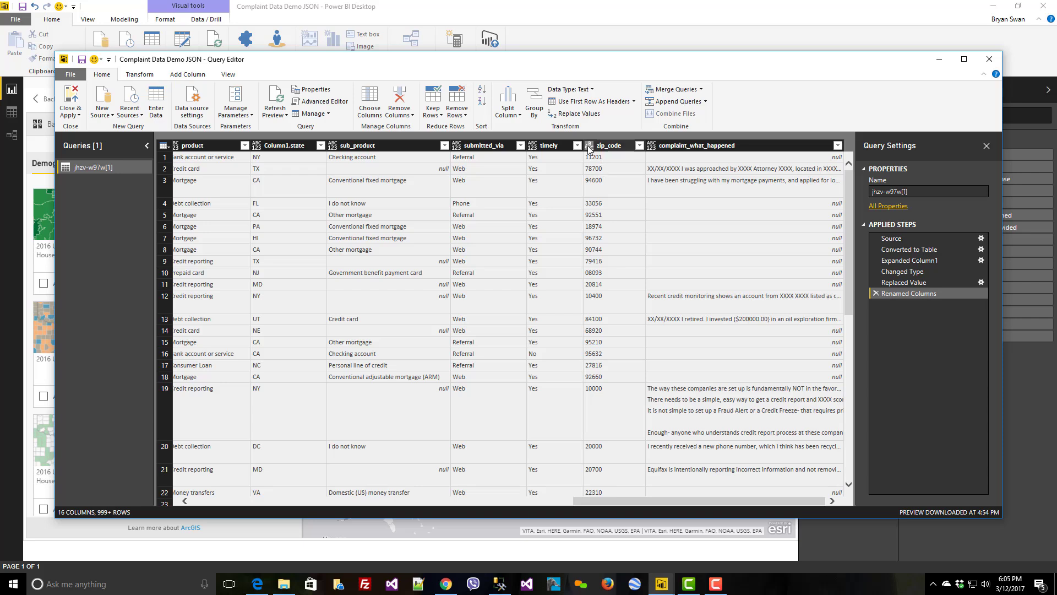
{"action": "right_click", "coordinate": [589, 149]}
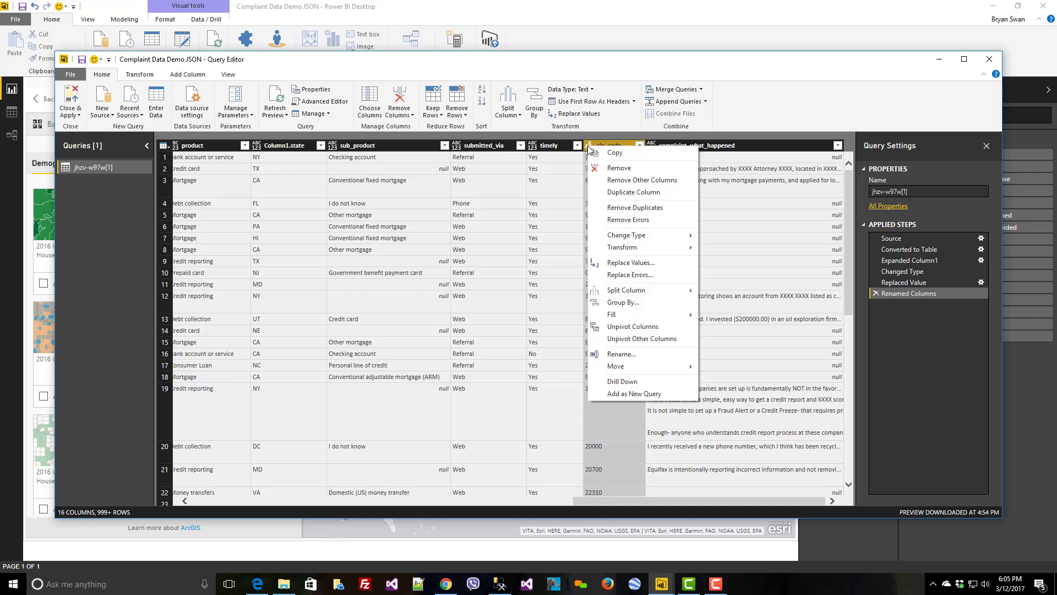
{"action": "mouse_move", "coordinate": [641, 247]}
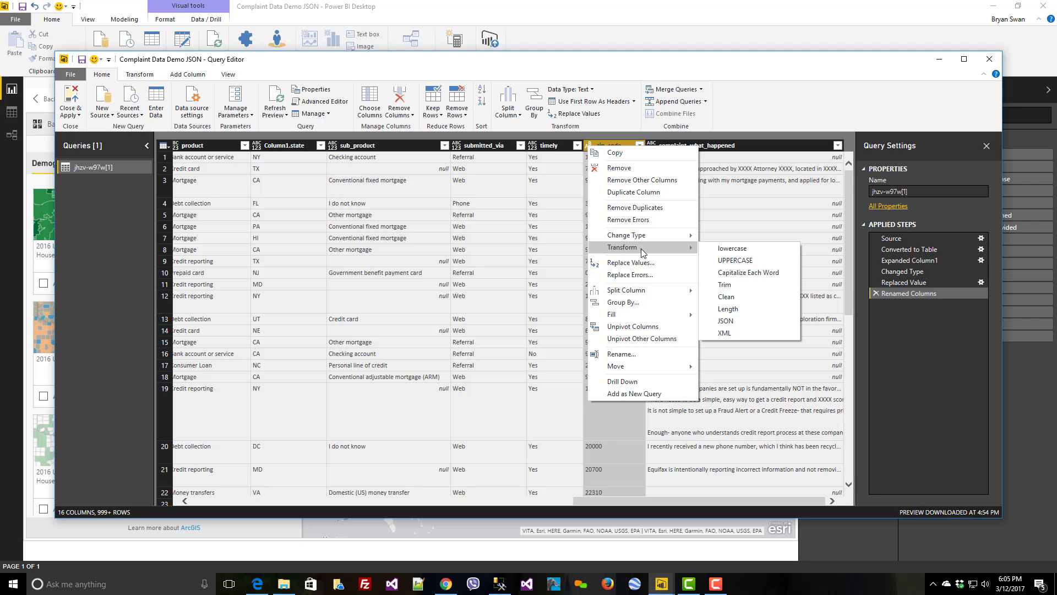
{"action": "left_click", "coordinate": [643, 263]}
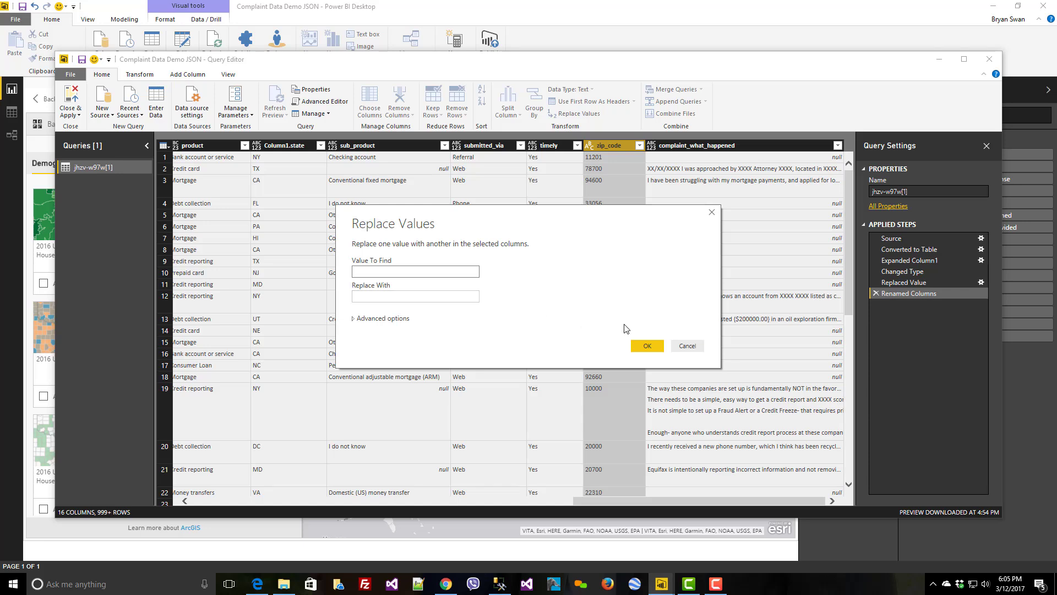
{"action": "left_click", "coordinate": [687, 345]}
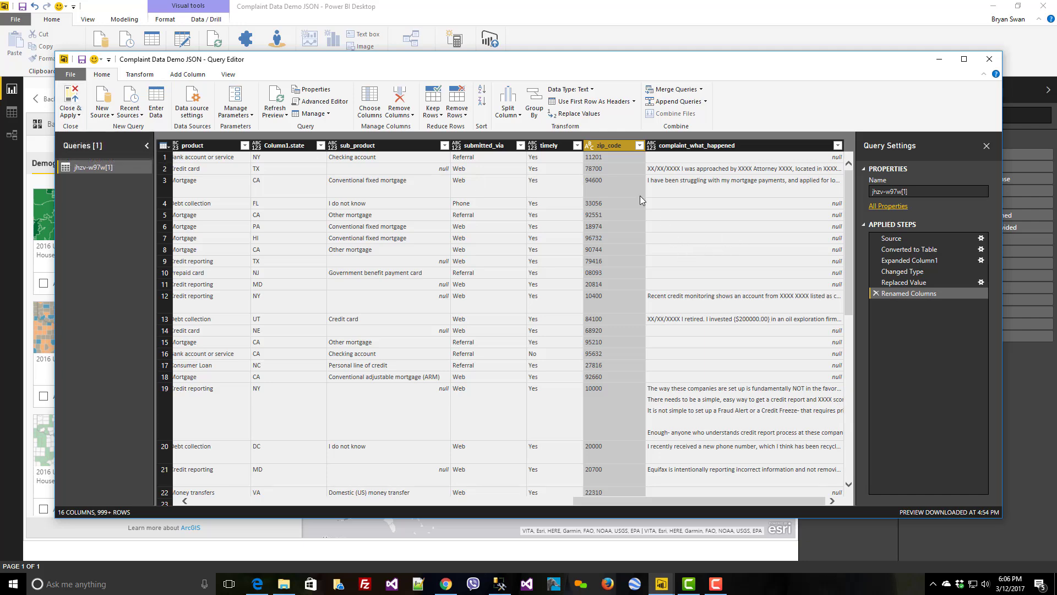
Close the Query Editor and Reference layer pane, then zoom and pan the map onto North Carolina/Virginia.
{"action": "left_click", "coordinate": [989, 59]}
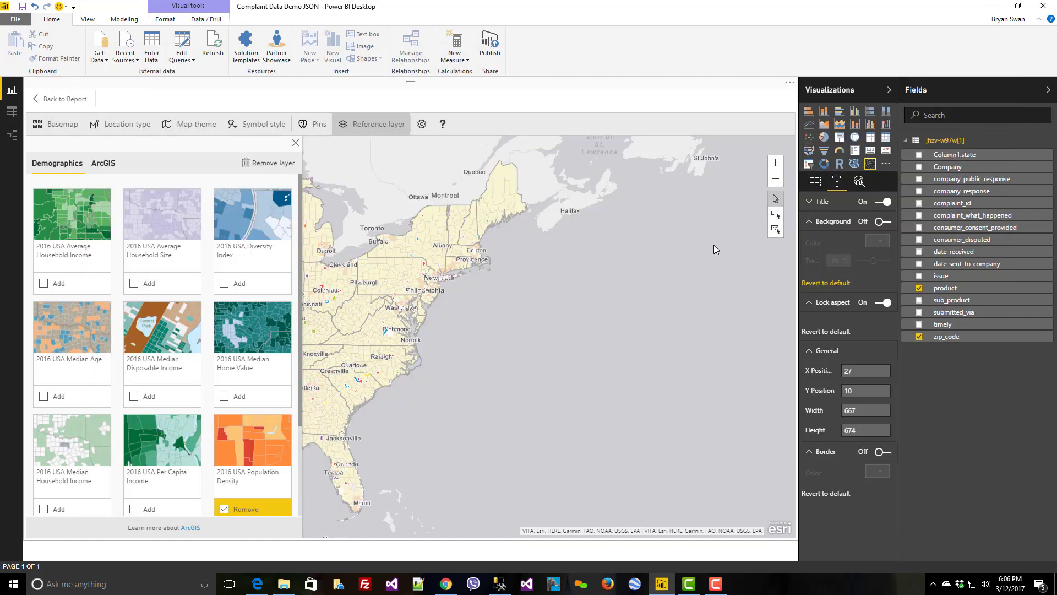
{"action": "left_click", "coordinate": [296, 144]}
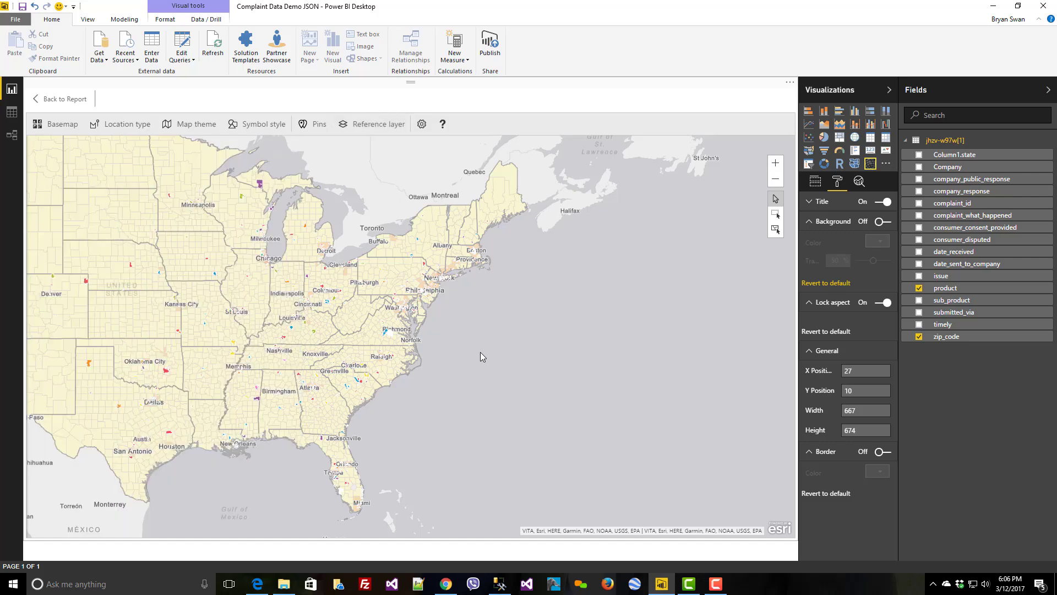
{"action": "scroll", "coordinate": [454, 386], "scroll_direction": "up", "scroll_amount": 3}
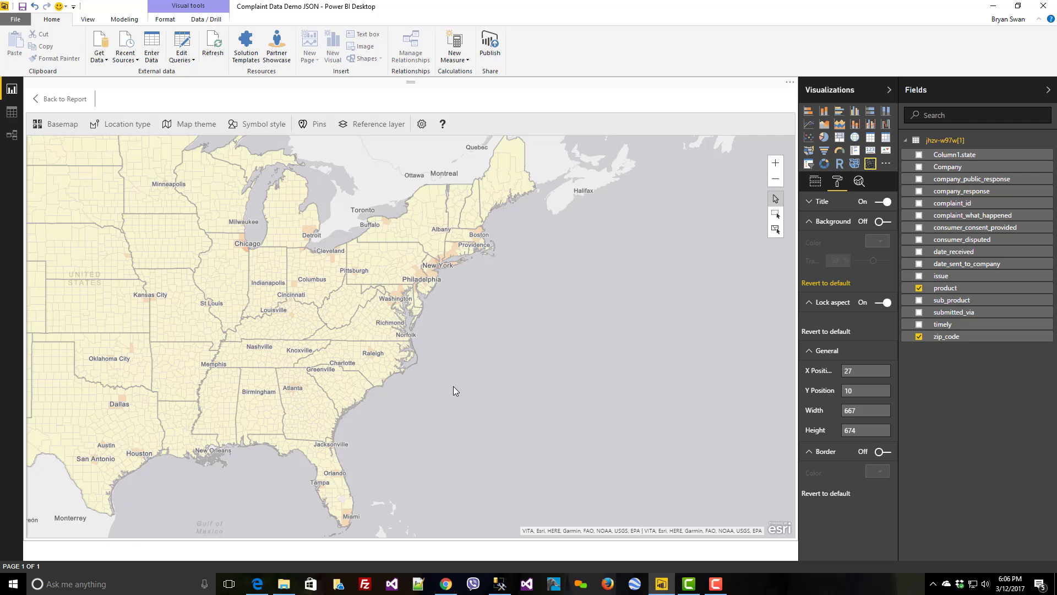
{"action": "left_click_drag", "start_coordinate": [470, 338], "coordinate": [564, 307]}
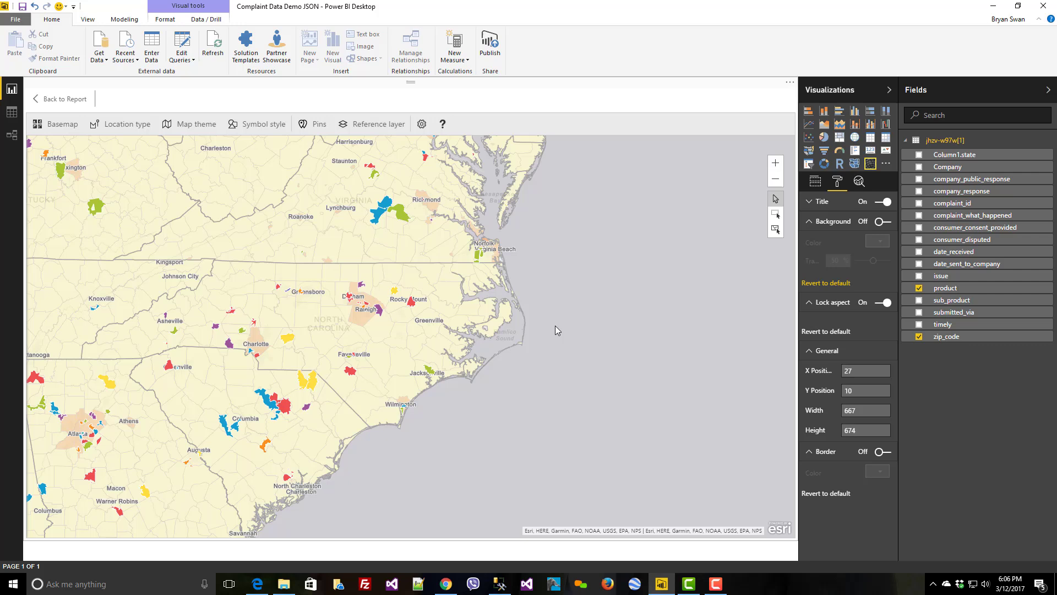
{"action": "mouse_move", "coordinate": [261, 592]}
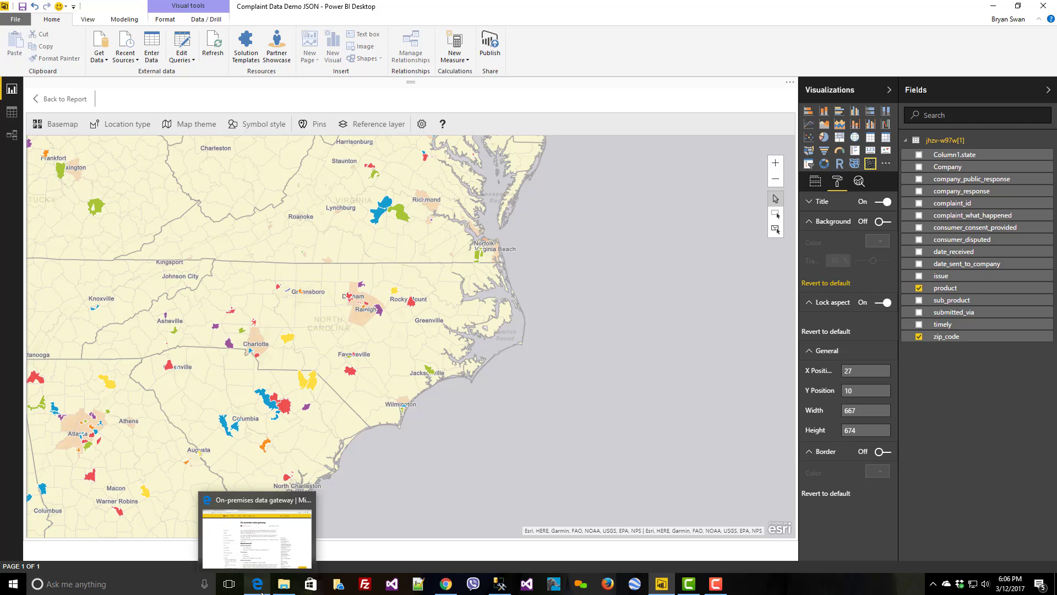
Bring up the Power BI service tab in Edge showing the Create content pack page.
{"action": "left_click", "coordinate": [261, 590]}
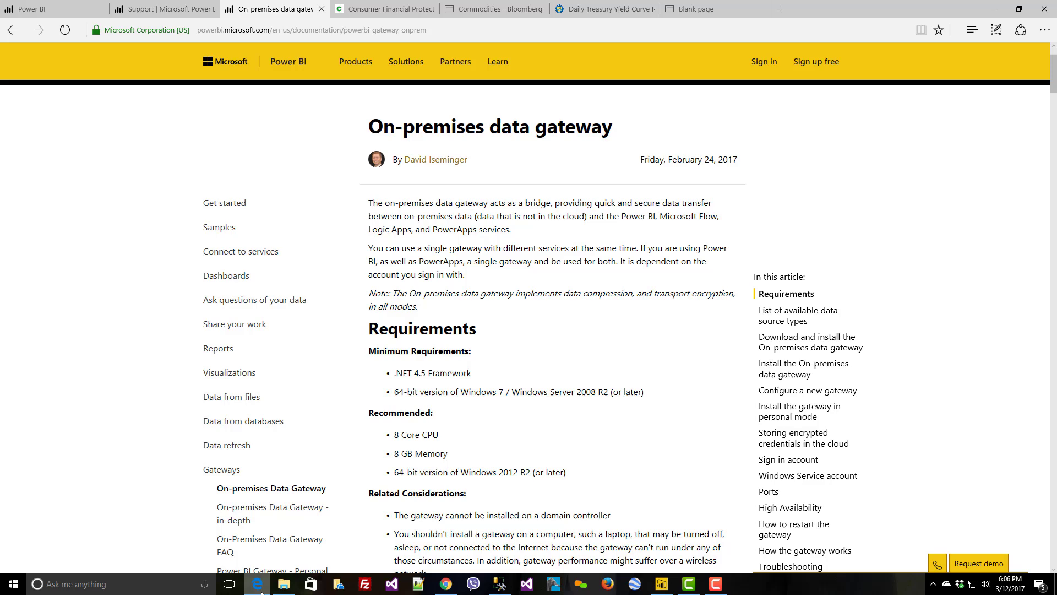
{"action": "left_click", "coordinate": [169, 8]}
{"action": "left_click", "coordinate": [55, 8]}
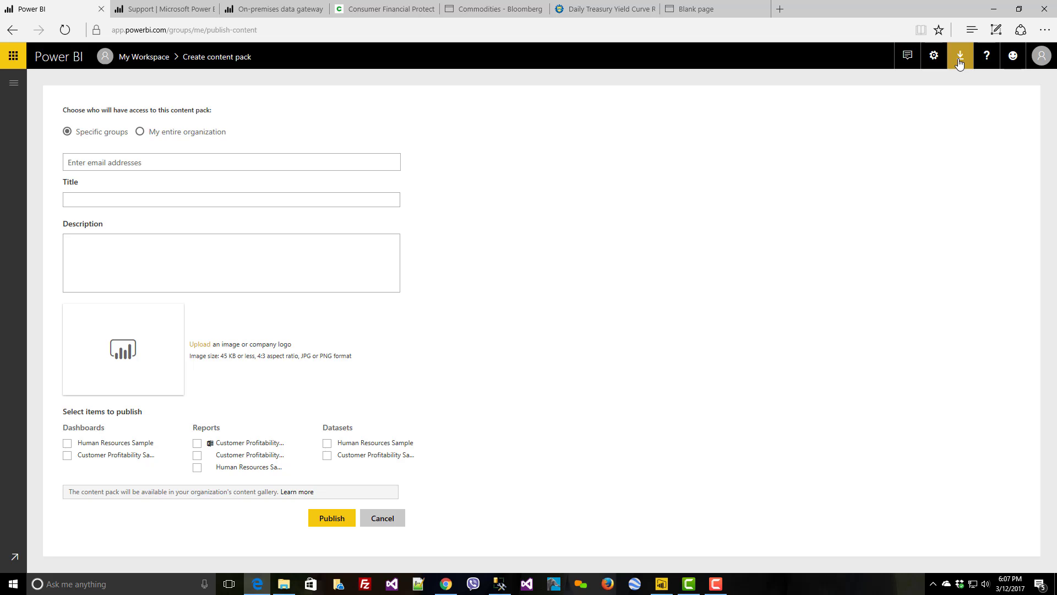
Go to Manage gateways from the settings gear and test all of the gateway's connections.
{"action": "left_click", "coordinate": [934, 56]}
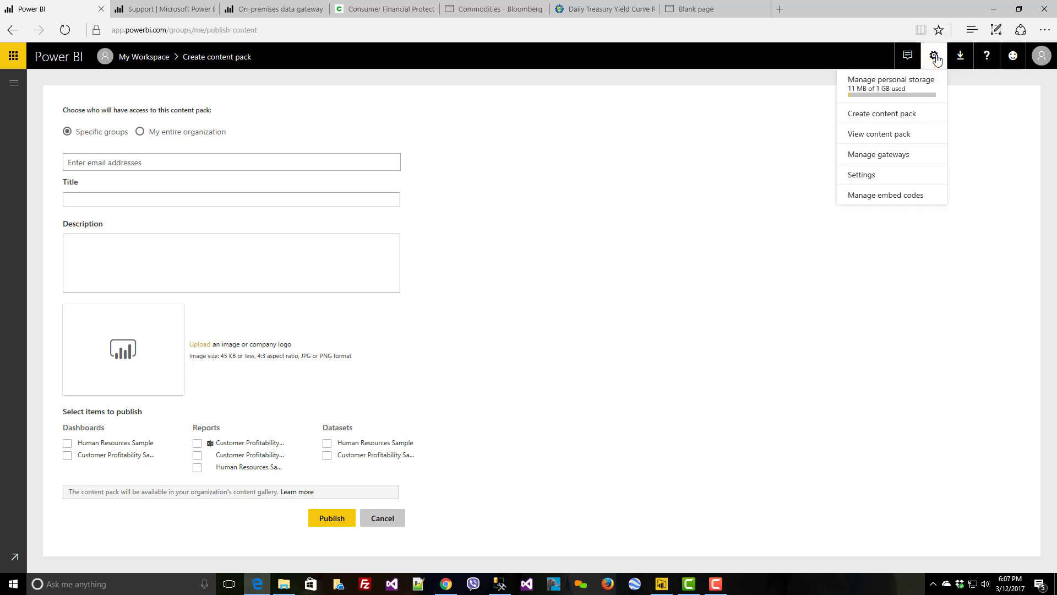
{"action": "left_click", "coordinate": [903, 156]}
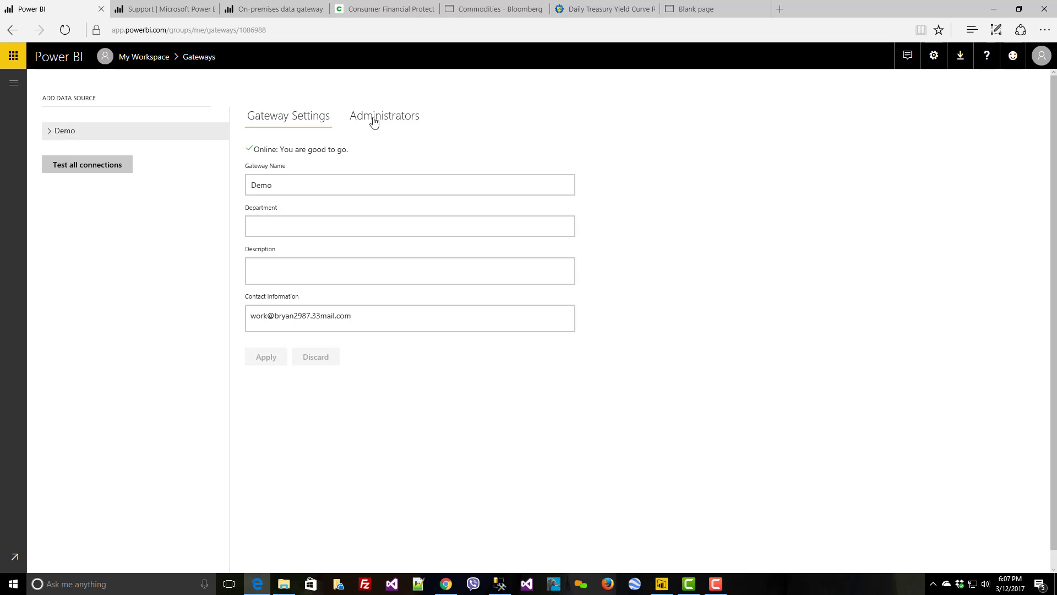
{"action": "left_click", "coordinate": [75, 172]}
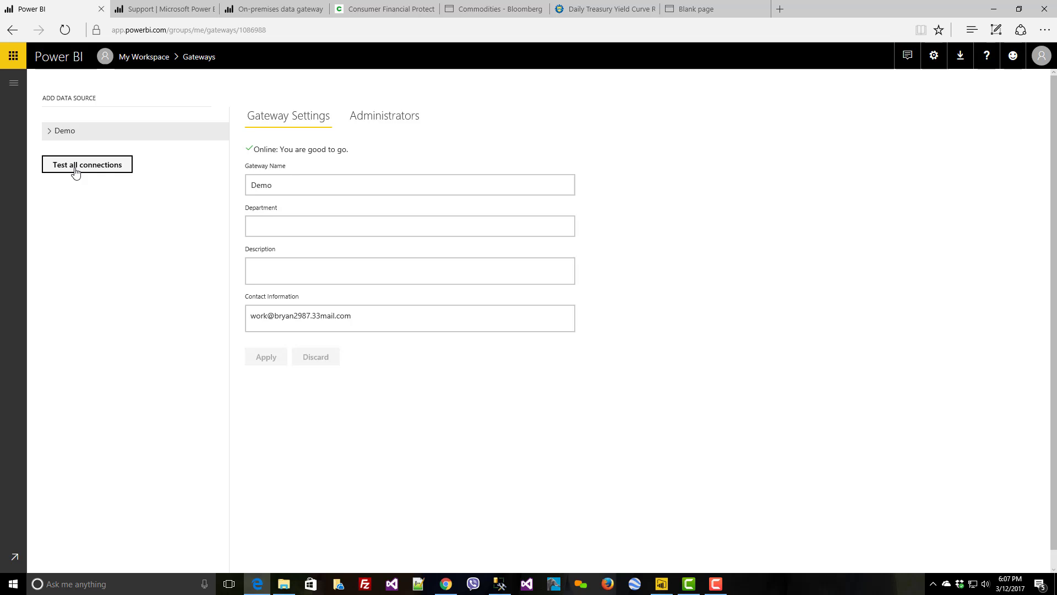
Open the Demo gateway's New data source, keep Basic authentication, and view its Users list.
{"action": "left_click", "coordinate": [50, 132]}
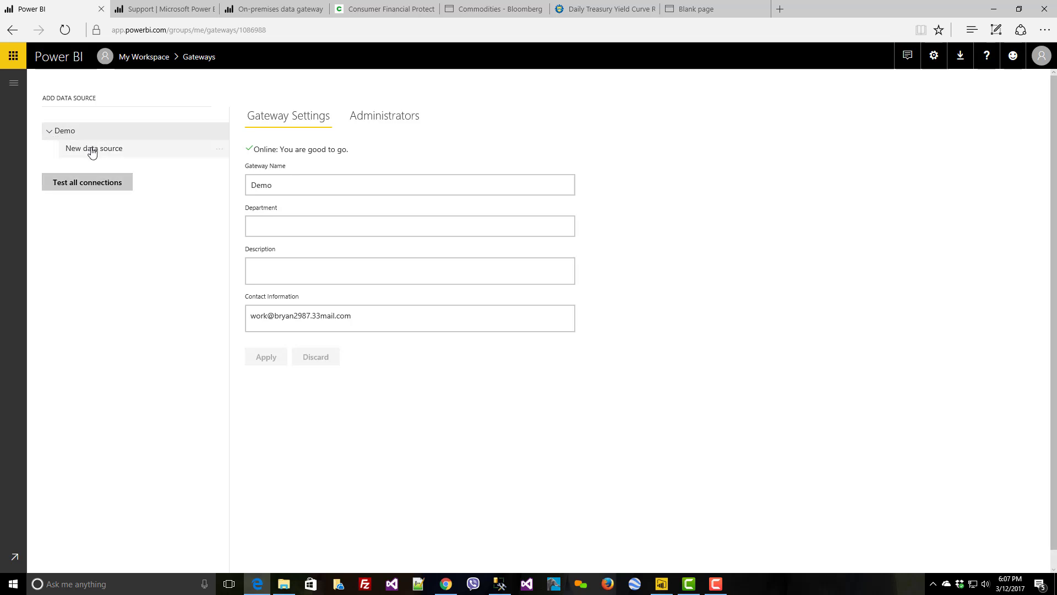
{"action": "left_click", "coordinate": [91, 152]}
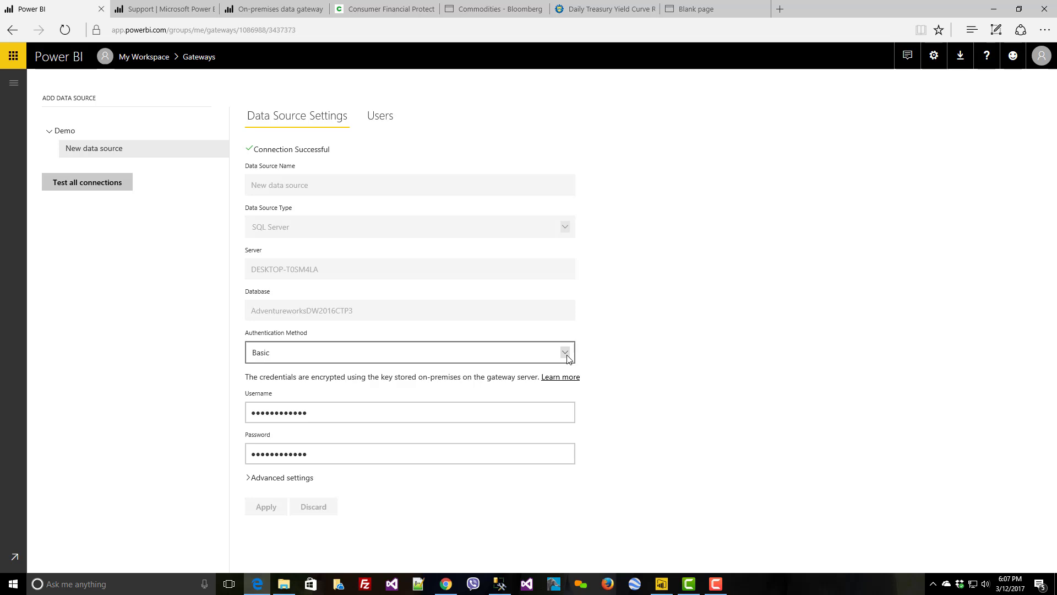
{"action": "left_click", "coordinate": [566, 354]}
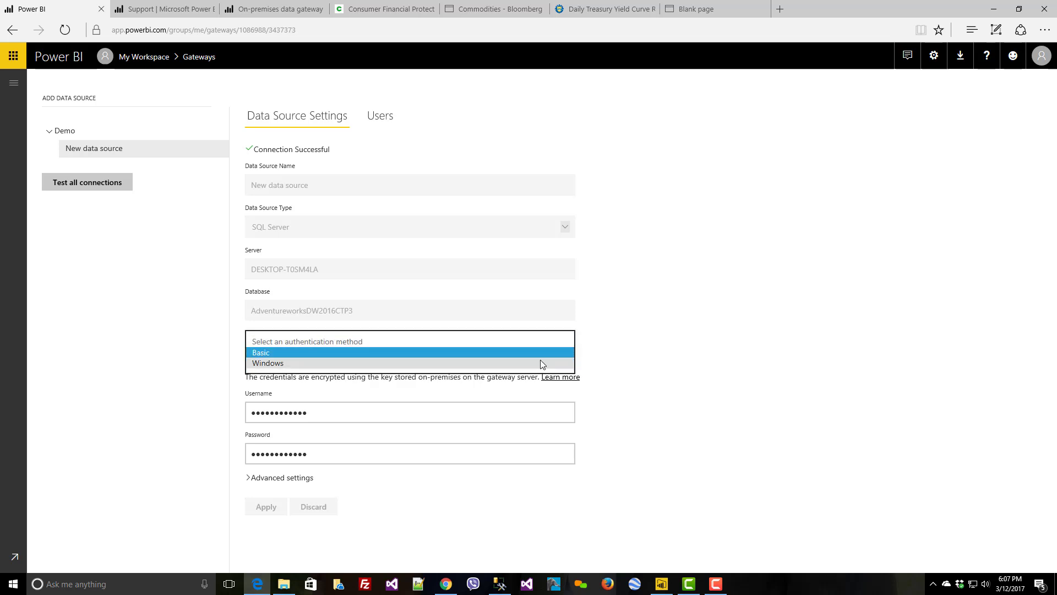
{"action": "left_click", "coordinate": [629, 363]}
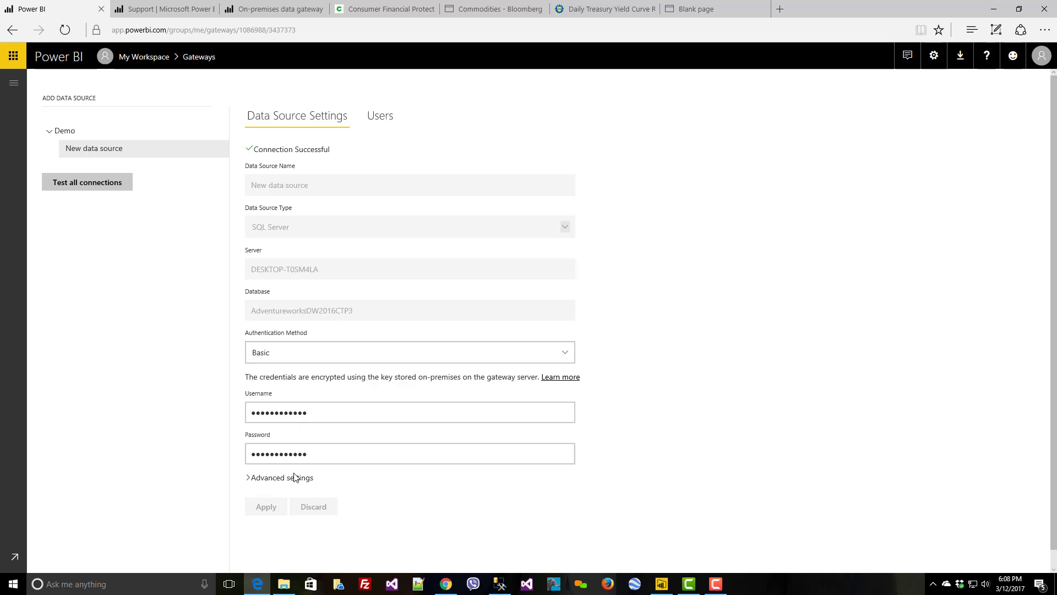
{"action": "left_click", "coordinate": [372, 128]}
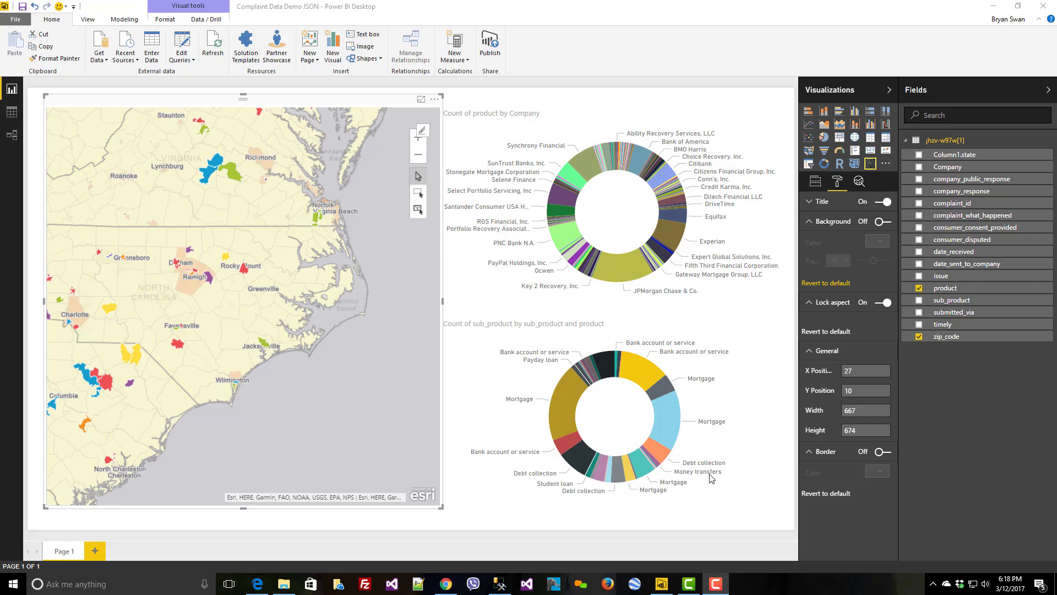
Publish the Complaint Data Demo JSON report, replacing the existing dataset.
{"action": "left_click", "coordinate": [495, 50]}
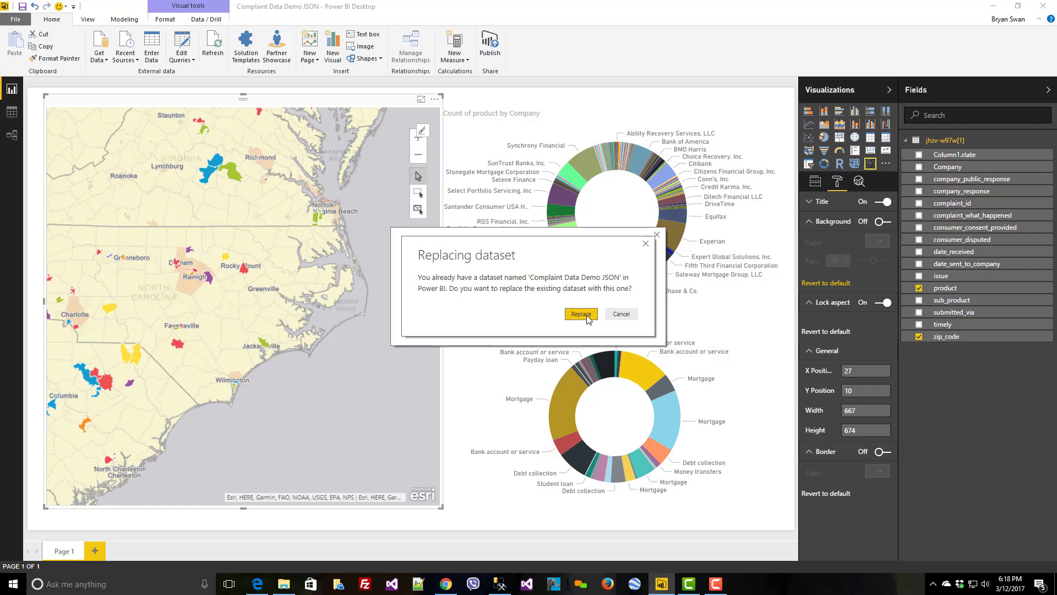
{"action": "left_click", "coordinate": [582, 314]}
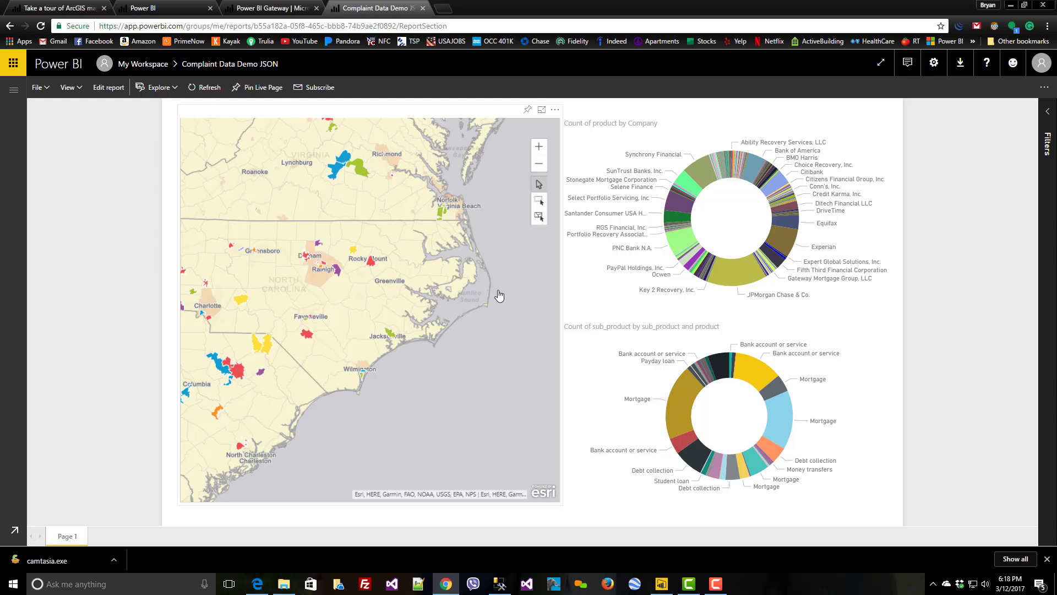
Pan the published report's ESRI map north to show more of Virginia.
{"action": "left_click_drag", "start_coordinate": [507, 274], "coordinate": [489, 333]}
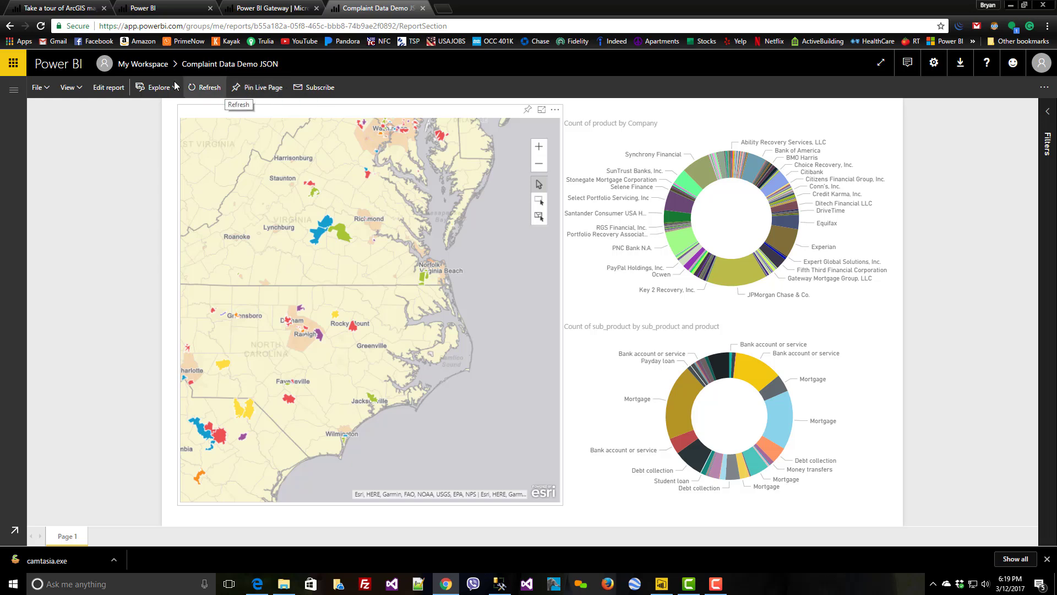
Switch the report into editing view, then back to reading view.
{"action": "left_click", "coordinate": [108, 88]}
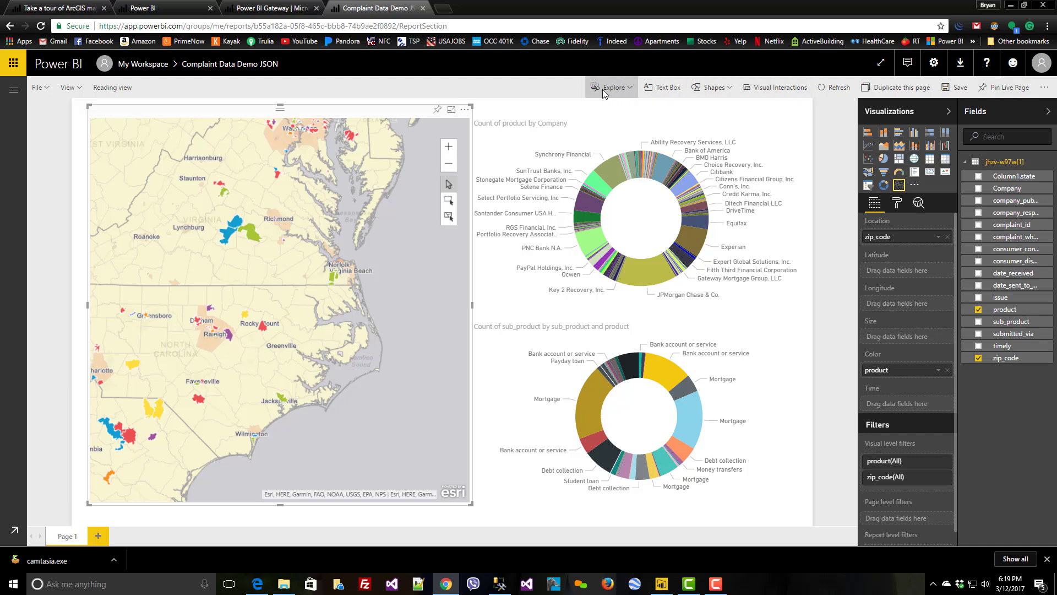
{"action": "left_click", "coordinate": [113, 87]}
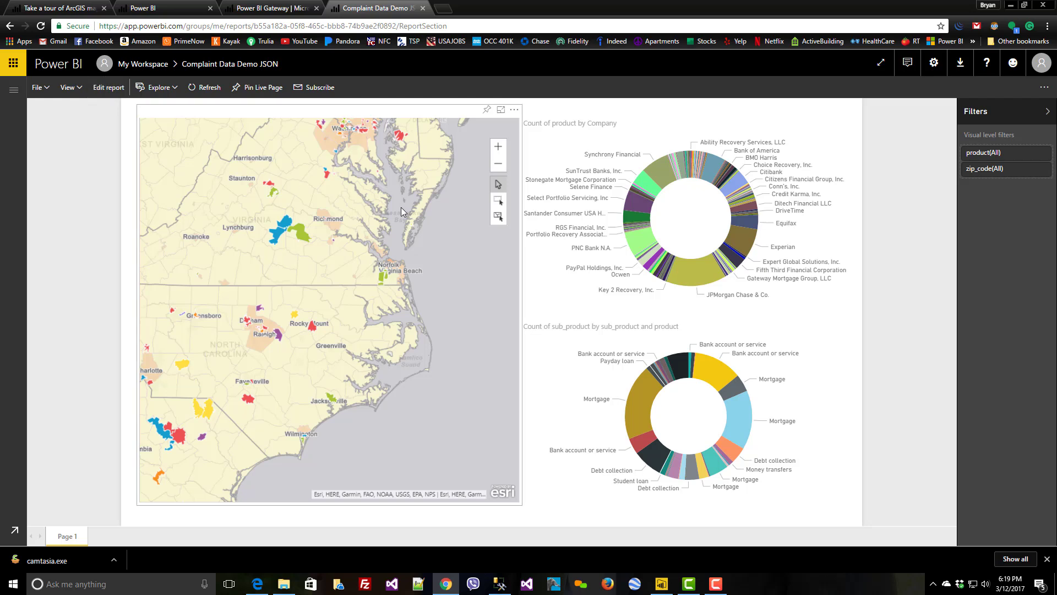